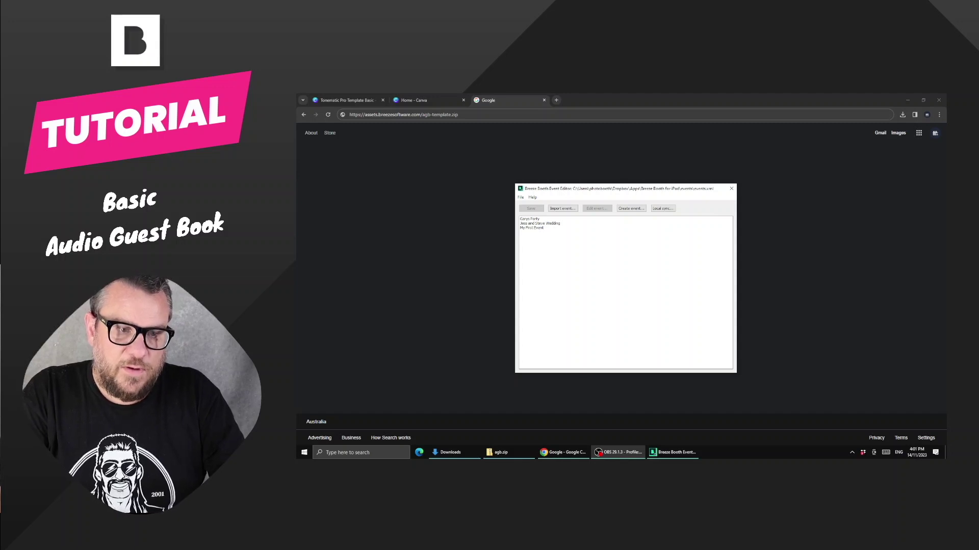
# Step: Bring the Chrome window showing the agb-template.zip download link to the front
pyautogui.click(918, 264)
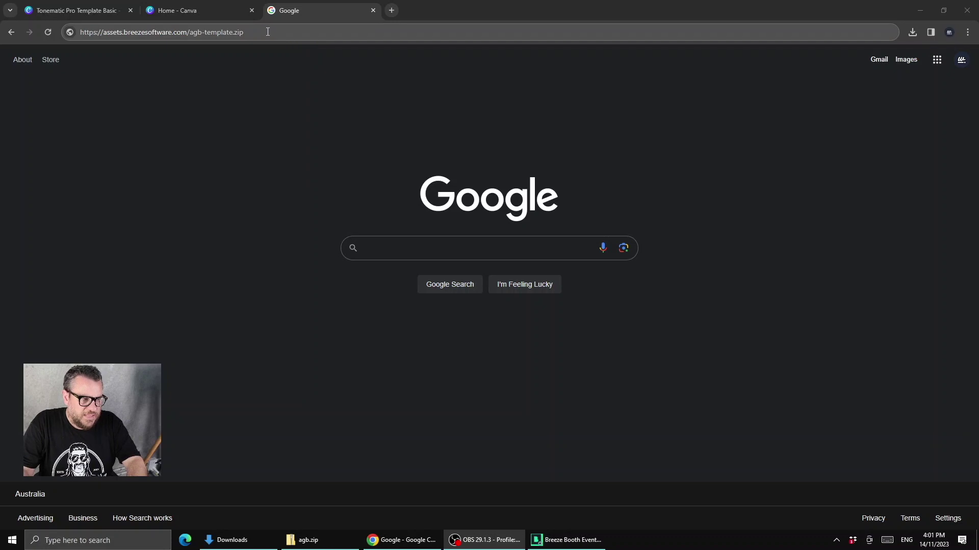
# Step: Select the full agb-template.zip URL in Chrome's address bar
pyautogui.moveTo(267, 31); pyautogui.dragTo(66, 28)
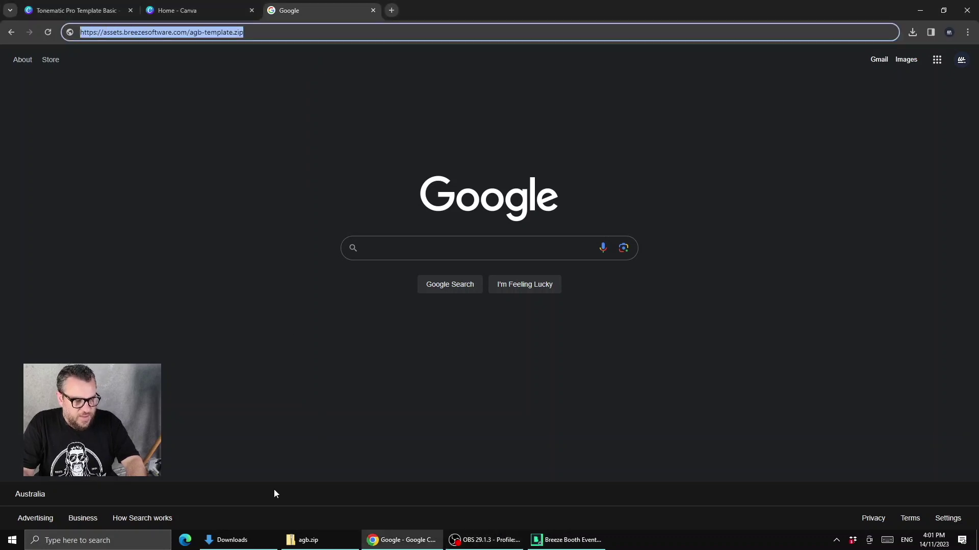
# Step: Use Extract all to unpack agb-template.zip from Downloads into a new agb-template folder
pyautogui.click(240, 545)
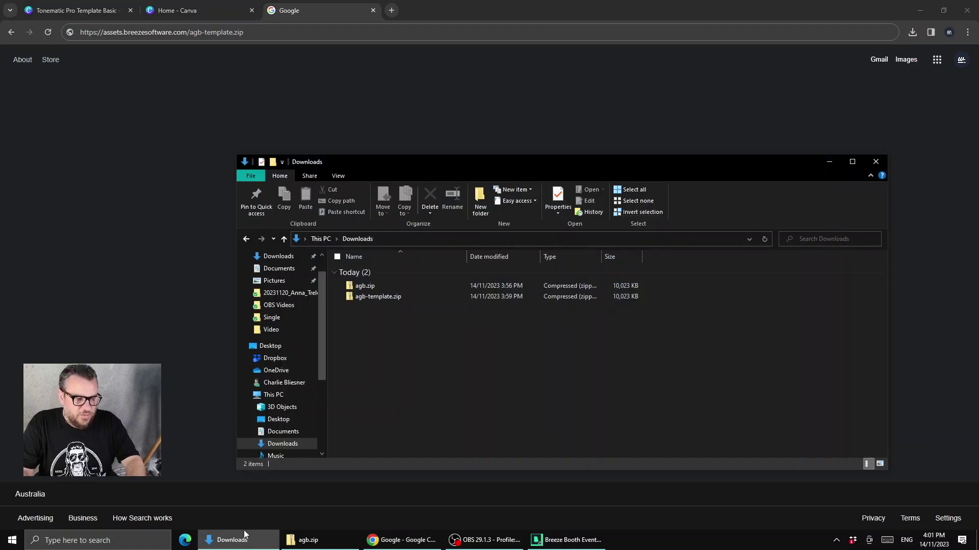
pyautogui.click(288, 433)
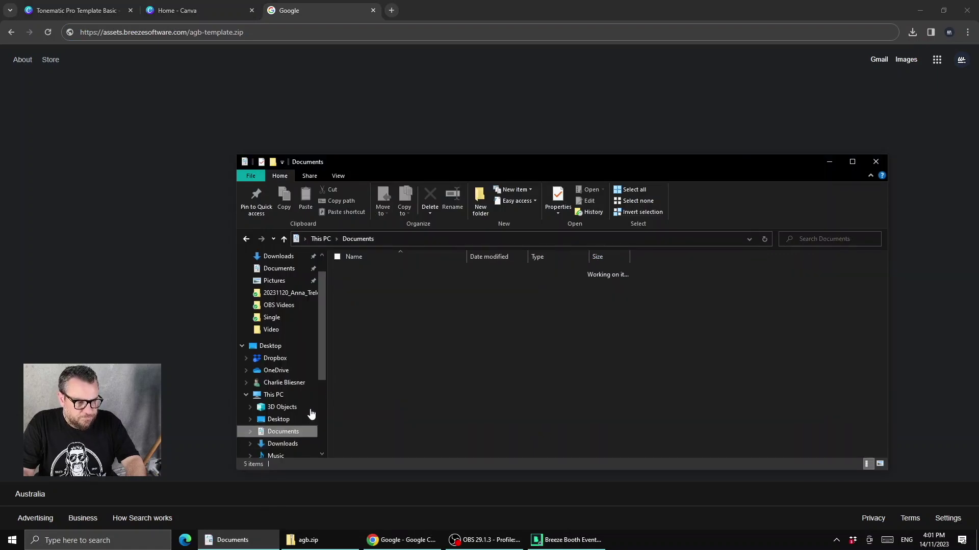
pyautogui.click(296, 444)
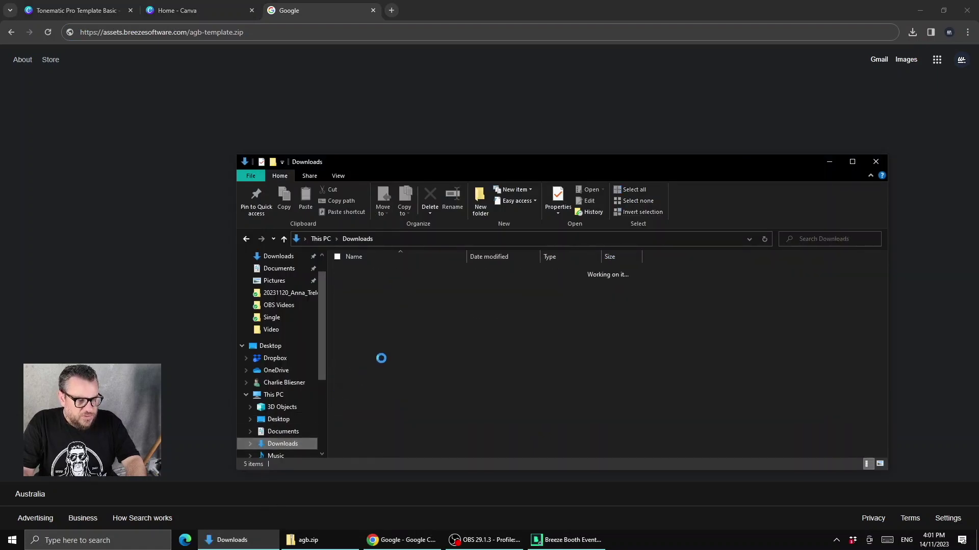
pyautogui.click(376, 298)
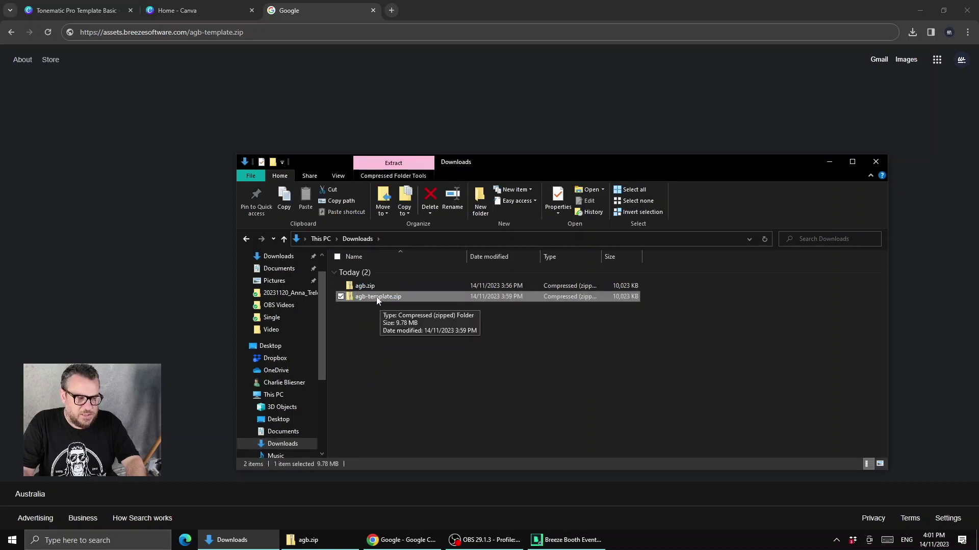
pyautogui.doubleClick(376, 297)
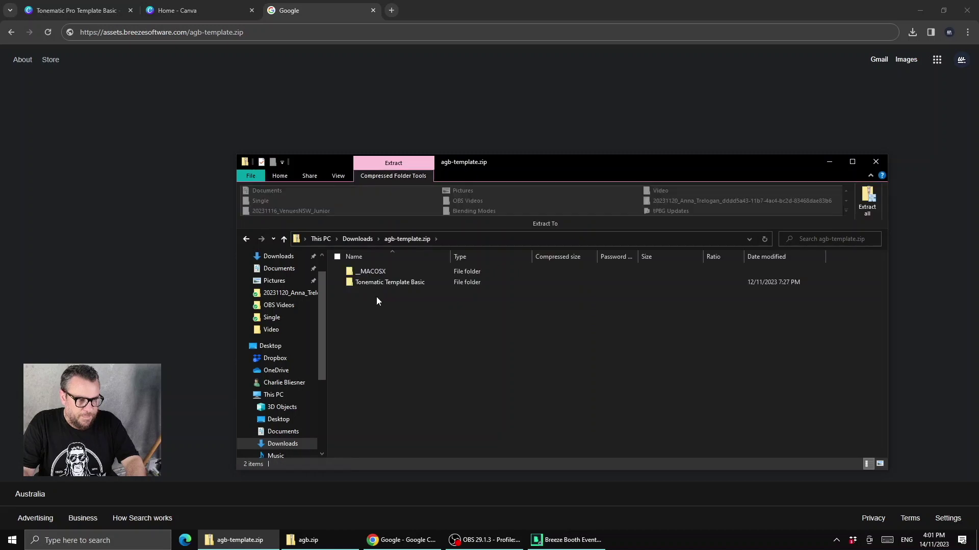
pyautogui.click(872, 199)
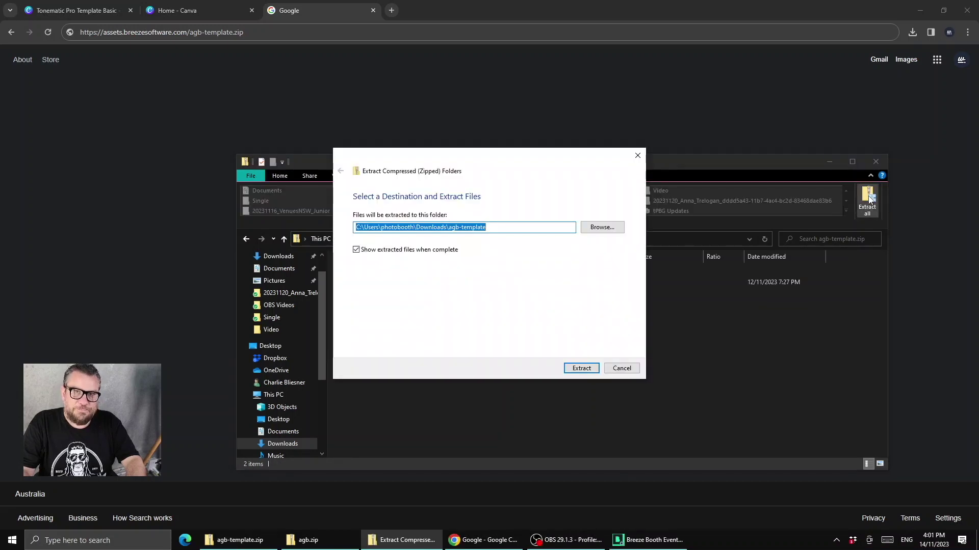
pyautogui.click(586, 368)
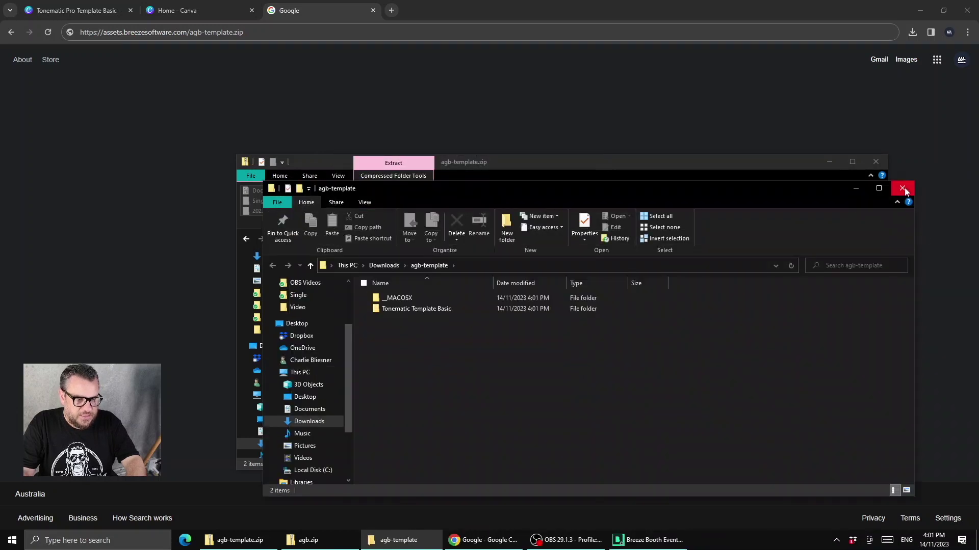
pyautogui.click(902, 189)
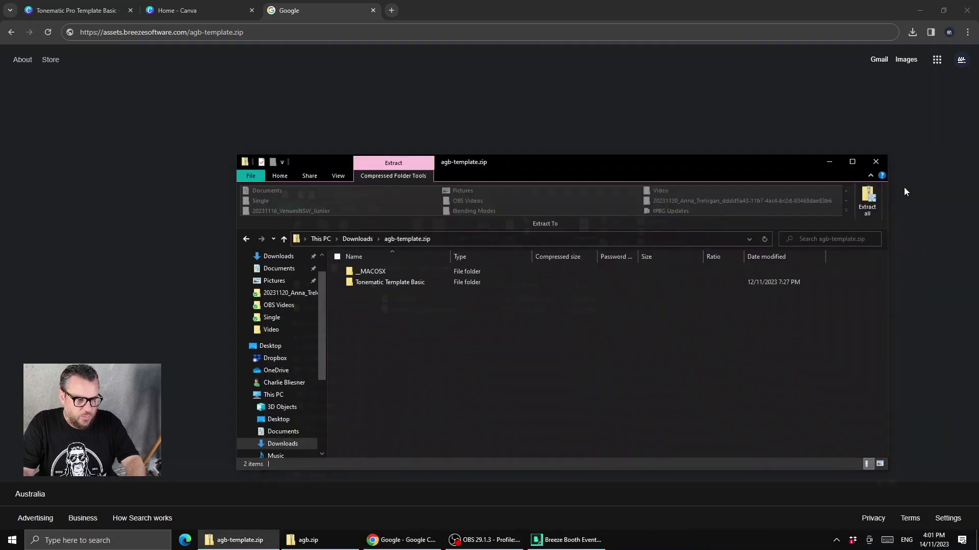
pyautogui.click(568, 543)
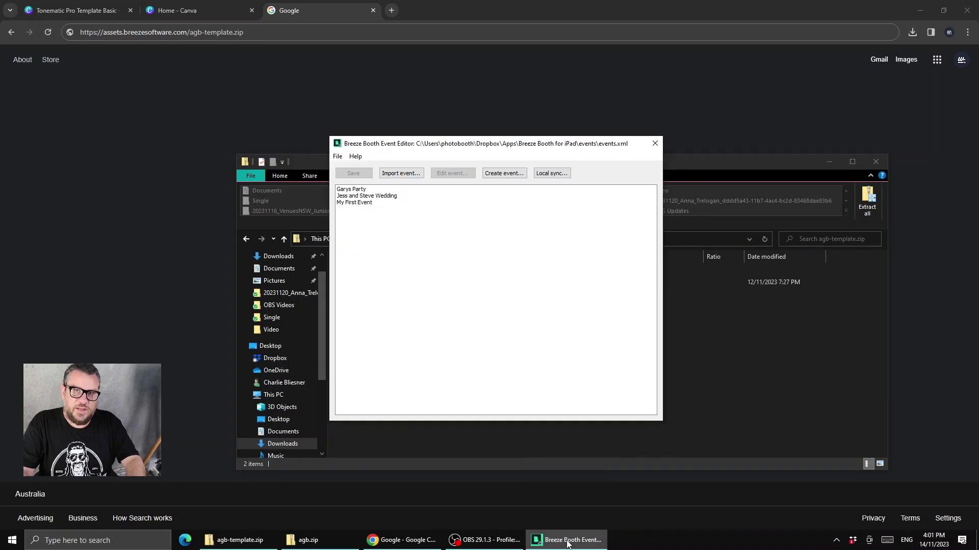
# Step: Load event_info.xml from Downloads\agb-template\Tonematic Template Basic into the Import Event dialog
pyautogui.click(416, 174)
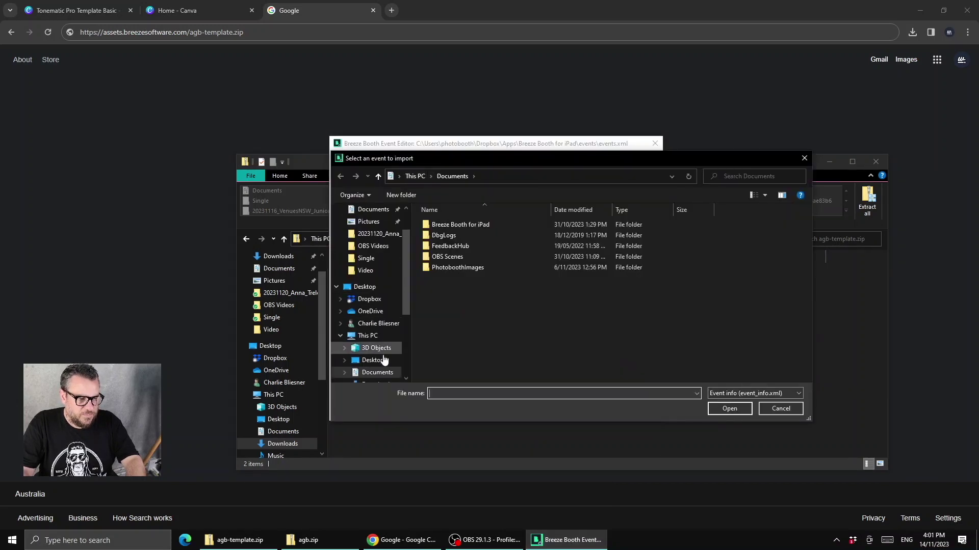
pyautogui.scroll(-2, 380, 367)
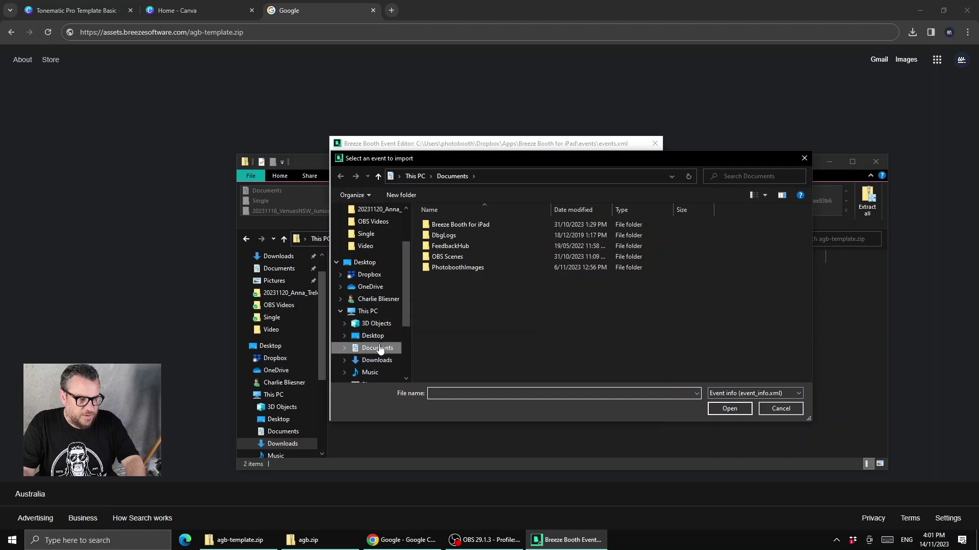
pyautogui.click(377, 360)
pyautogui.doubleClick(451, 237)
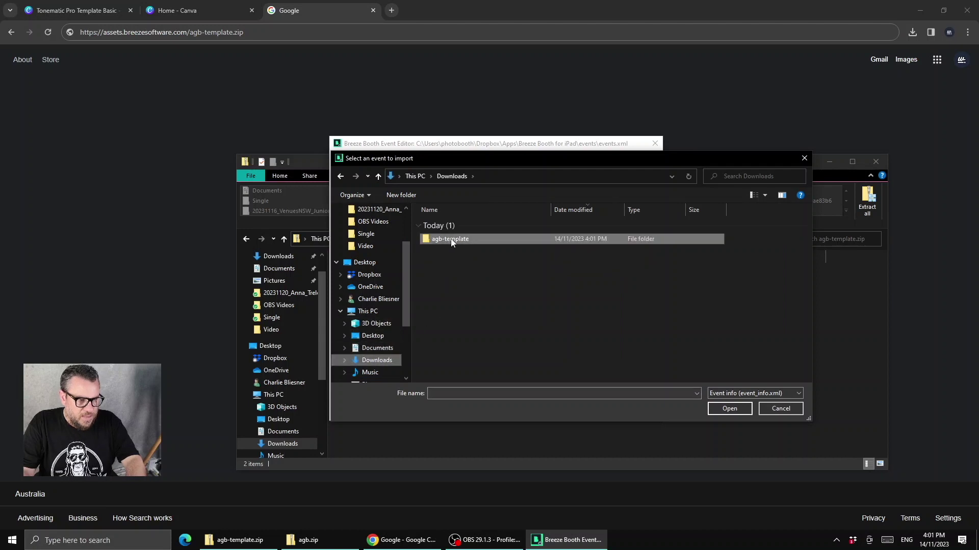
pyautogui.doubleClick(450, 235)
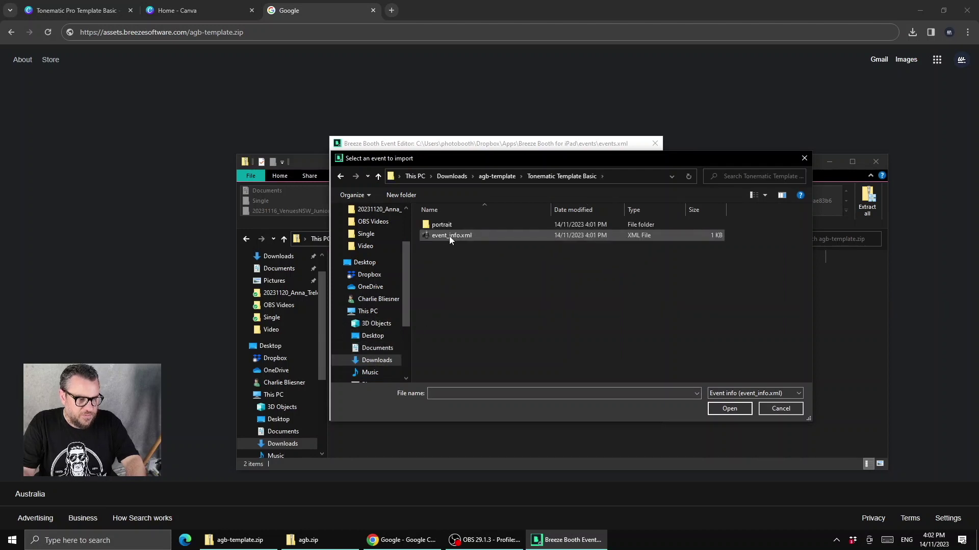
pyautogui.click(450, 237)
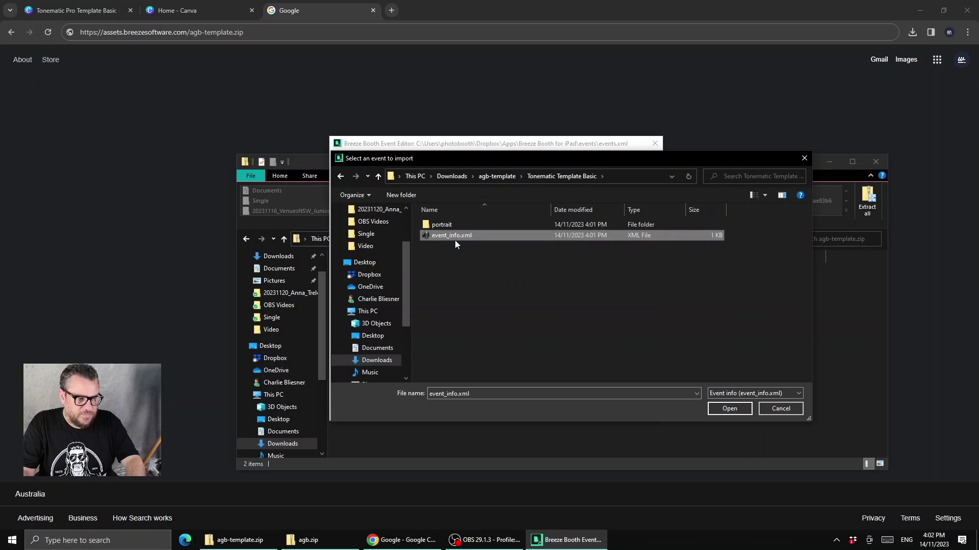
pyautogui.click(727, 414)
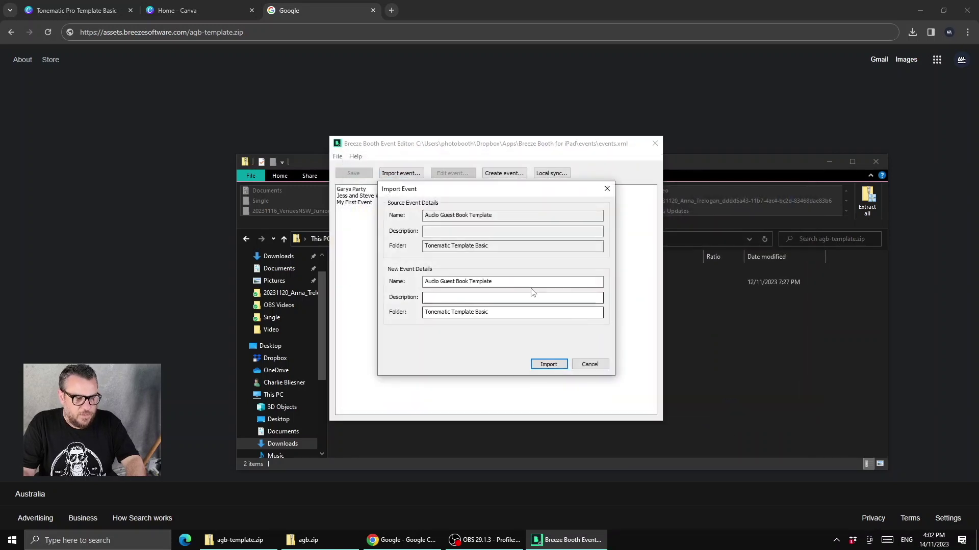
# Step: Import the template as event 'Steves Audio Party' in folder 'Steves Audio Party', then check Dropbox sync
pyautogui.write('Steves Audio Party')
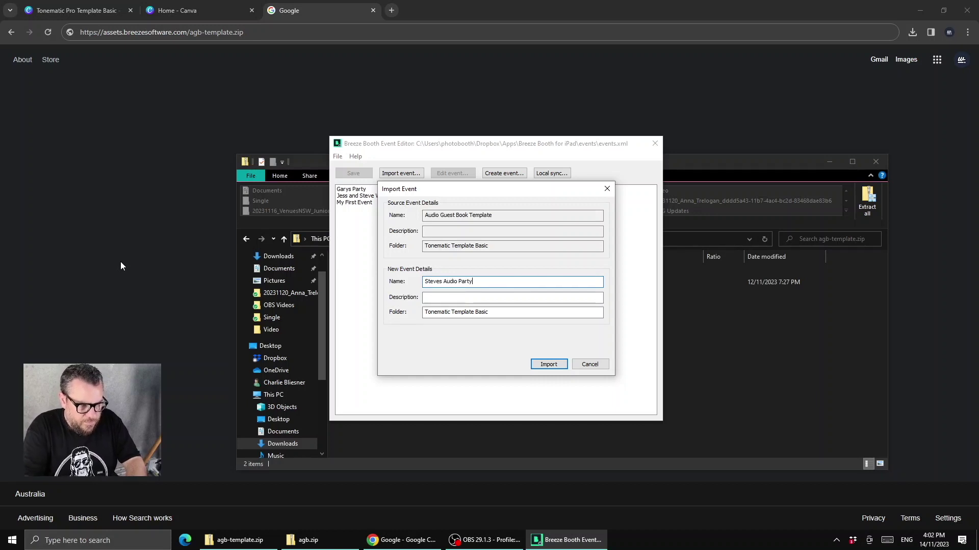
pyautogui.hotkey('ctrl', 'a')
pyautogui.hotkey('ctrl', 'c')
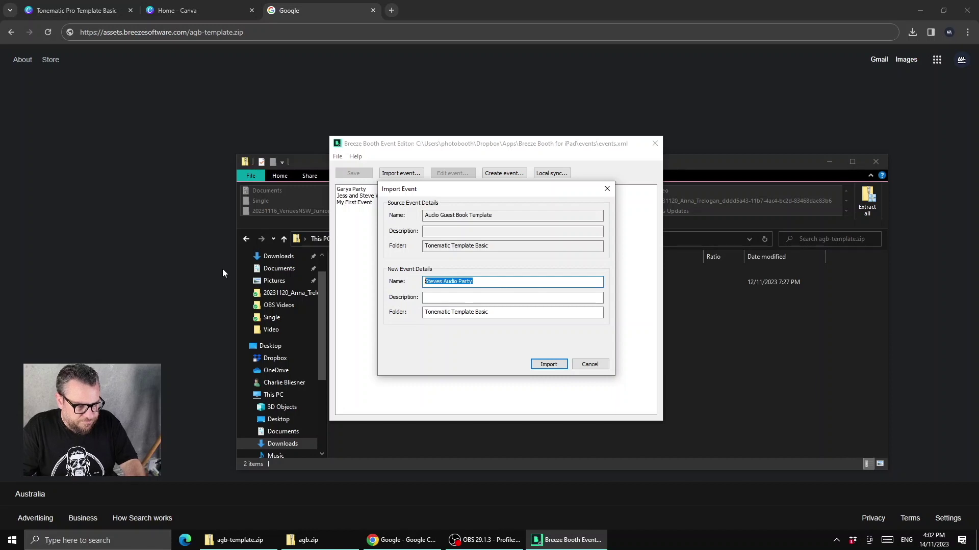
pyautogui.click(510, 311)
pyautogui.hotkey('ctrl', 'a')
pyautogui.hotkey('ctrl', 'v')
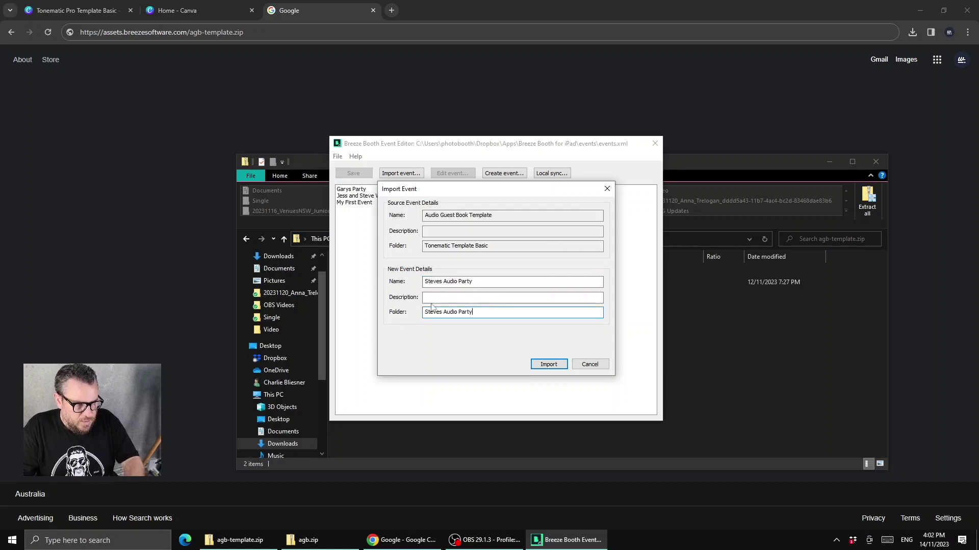
pyautogui.click(546, 365)
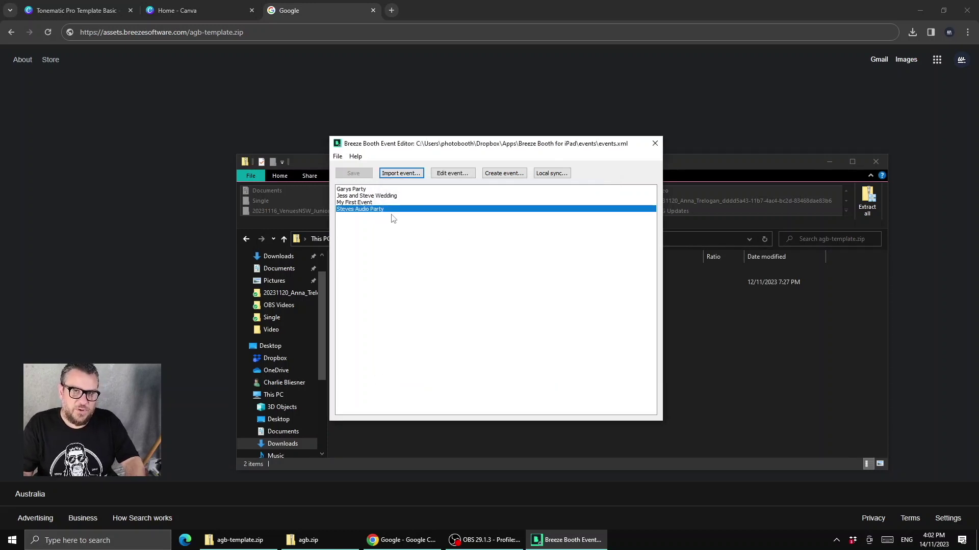
pyautogui.click(853, 541)
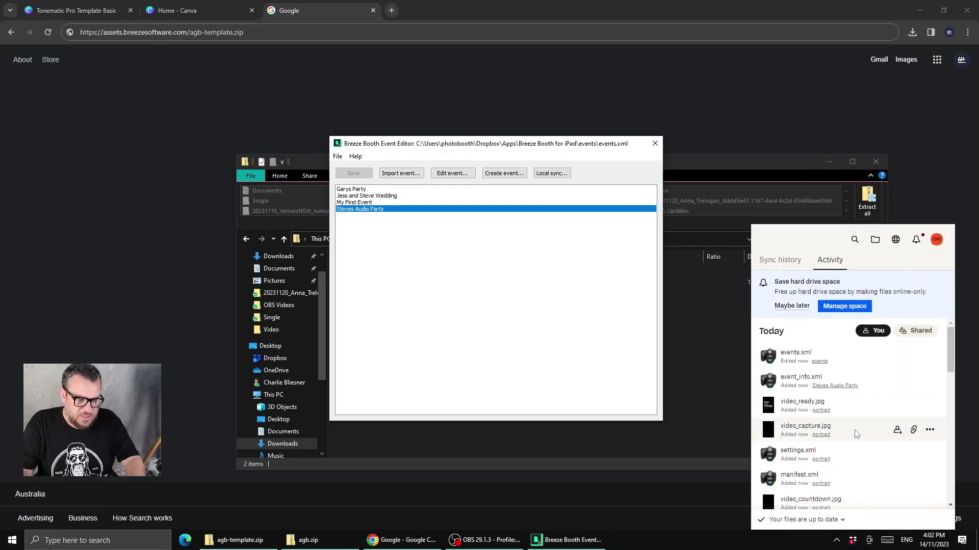
pyautogui.click(489, 258)
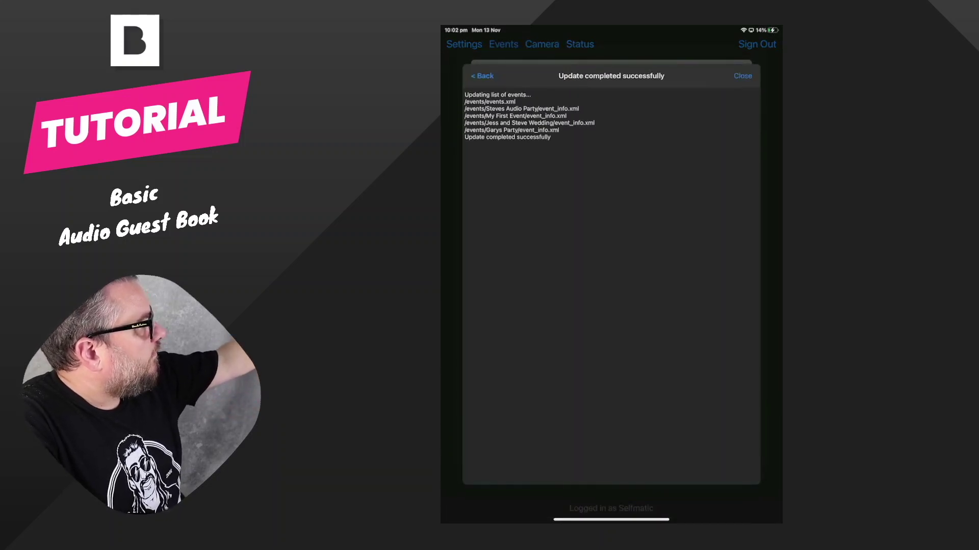
# Step: Update Steves Audio Party on the iPad to download its files, then close the log and events list
pyautogui.click(485, 76)
pyautogui.click(502, 168)
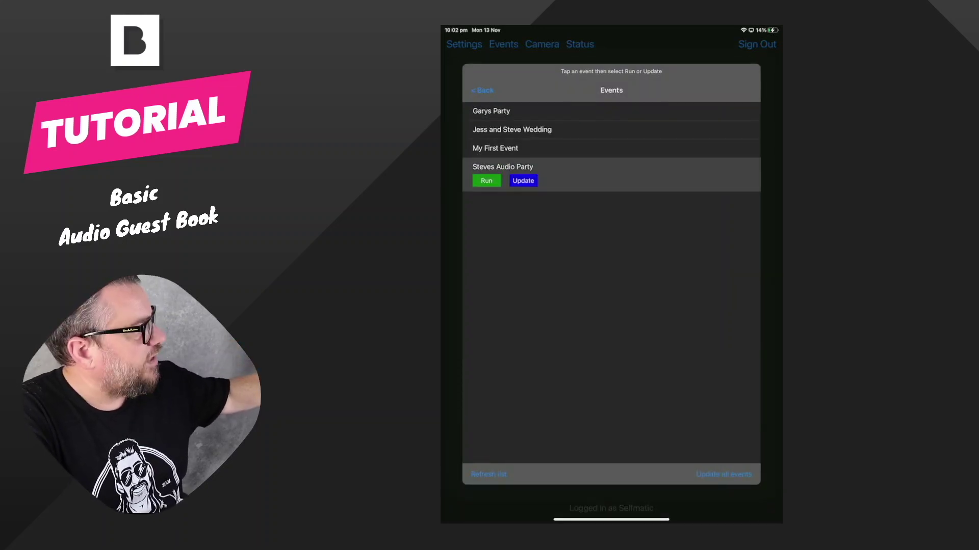
pyautogui.click(522, 181)
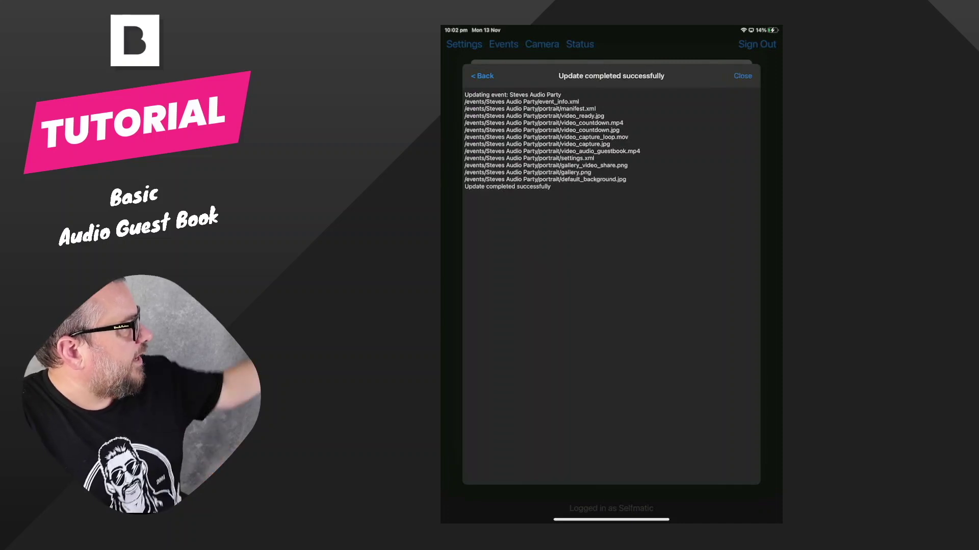
pyautogui.click(743, 76)
pyautogui.click(720, 468)
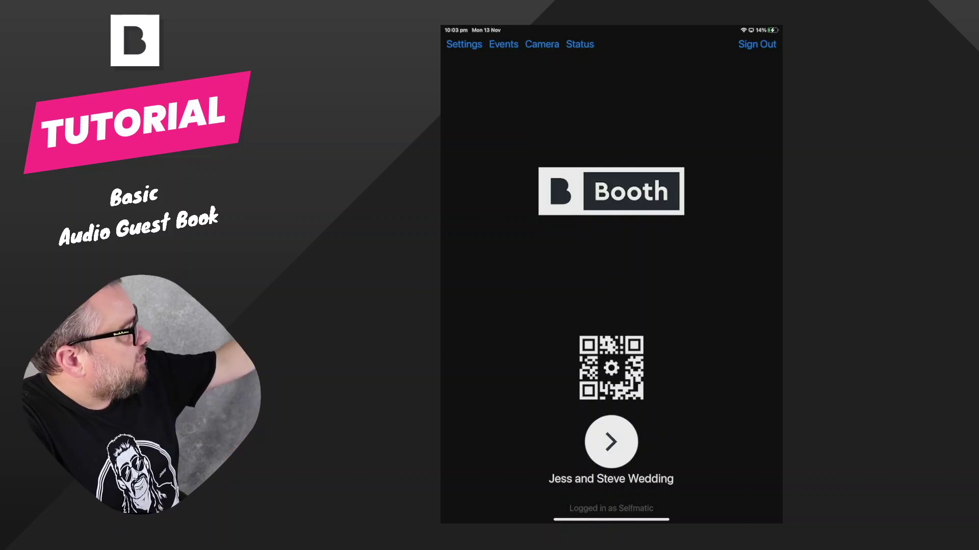
pyautogui.click(464, 44)
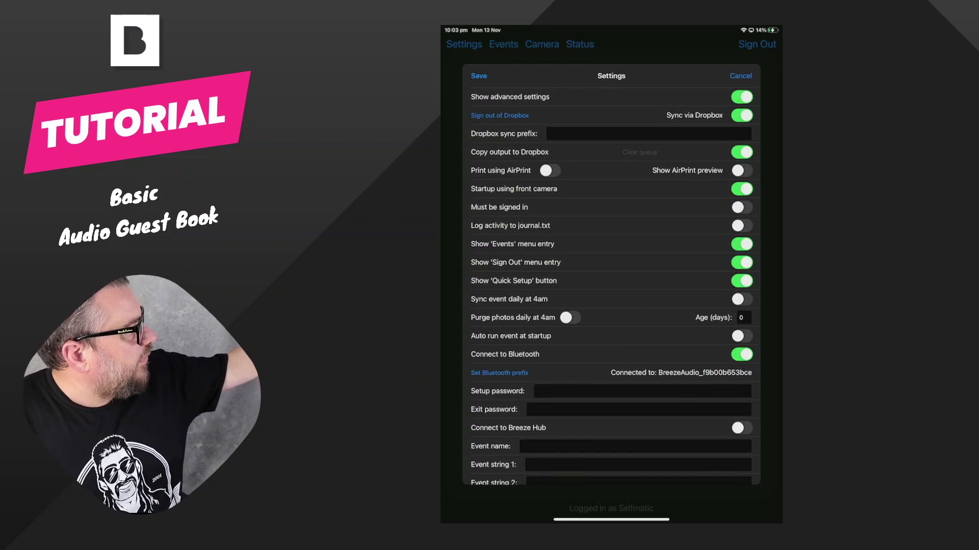
pyautogui.click(478, 75)
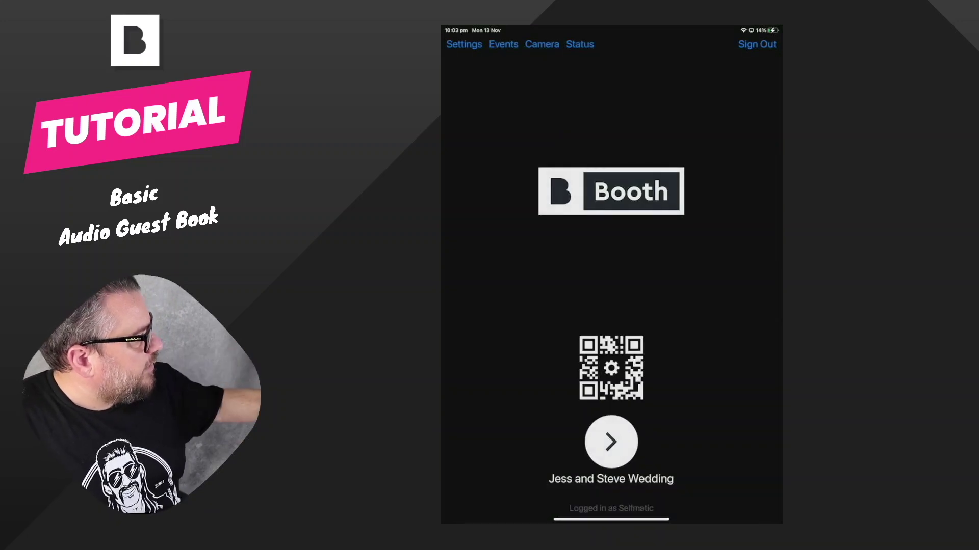